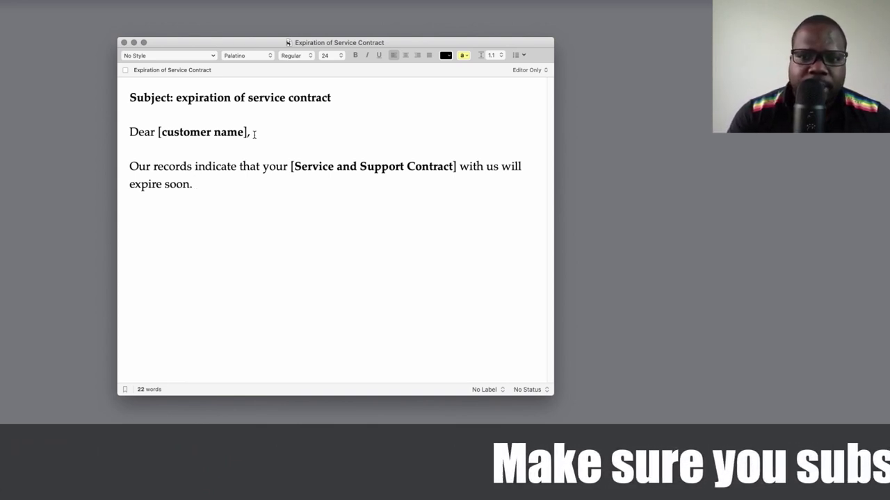
Step: Continue the body paragraph after "expire soon." with the sentence "A renewal Agreeem is enclosed."
type("A renew")
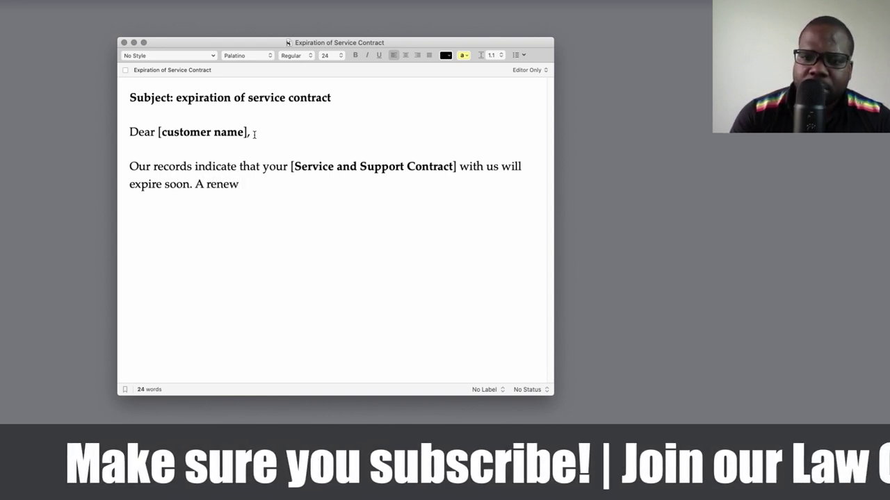
type("al Ag")
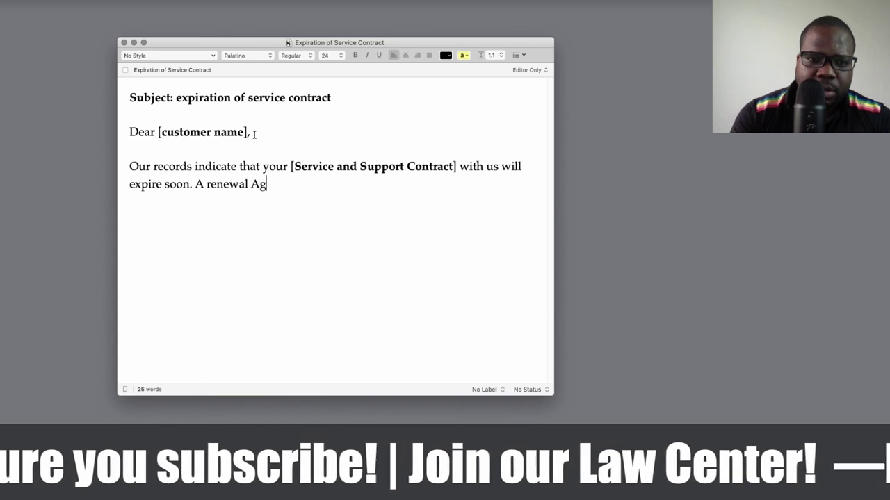
type("reeem is en")
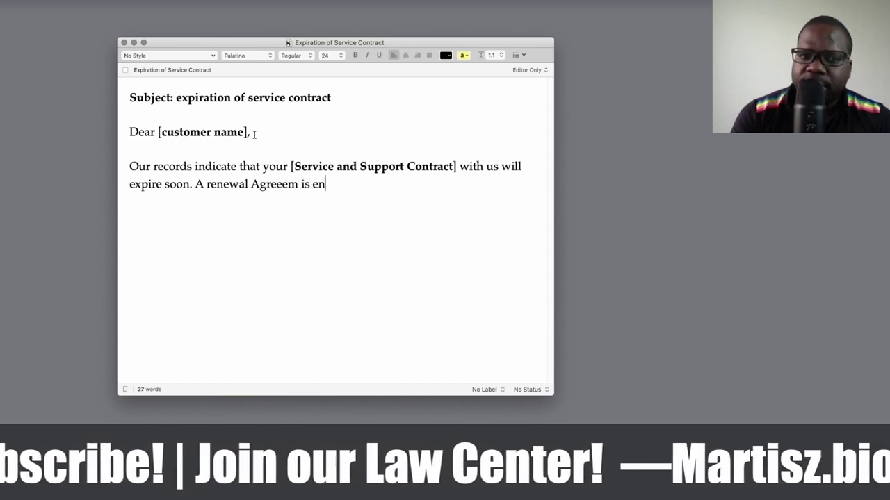
type("closed.")
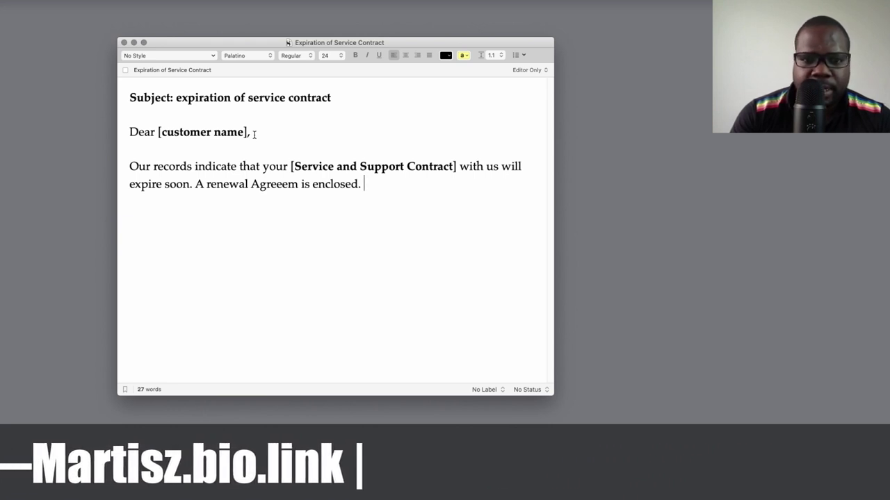
Step: Add the sentence "To ensure uninterrupted services and support, please sign and return it right away." to the body paragraph
type("To")
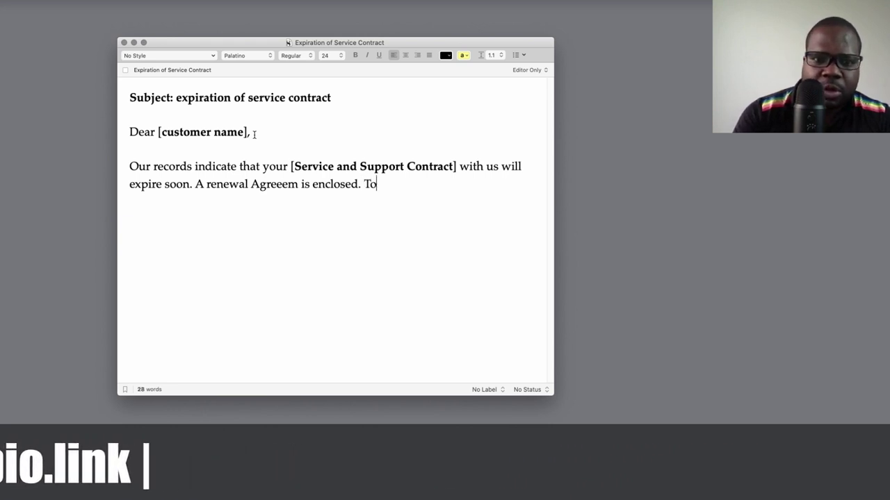
type(" ensure uni")
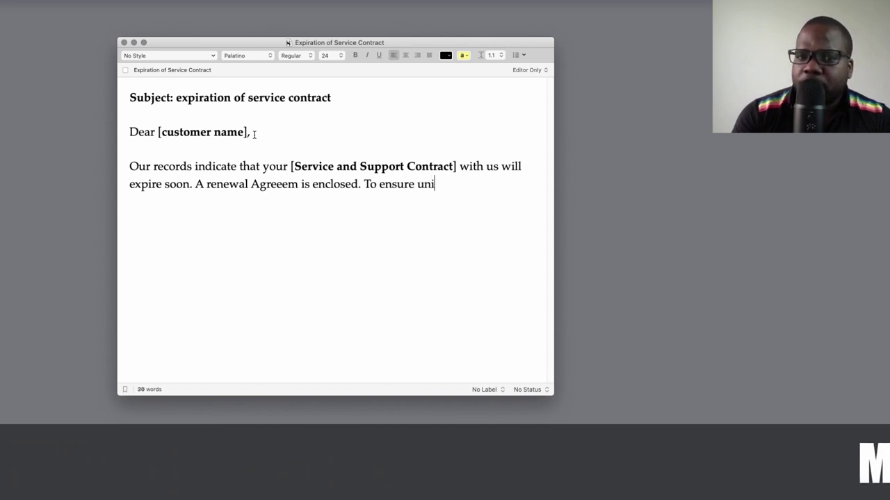
type("nterrupted ")
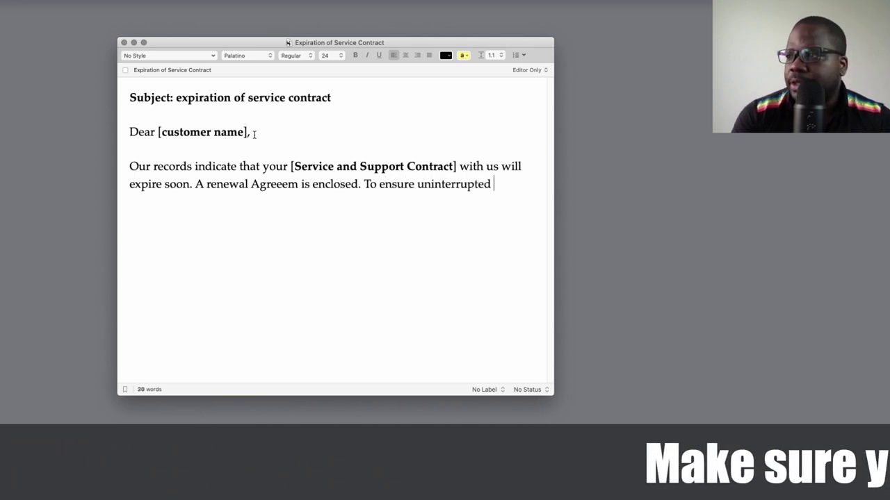
type("services and ")
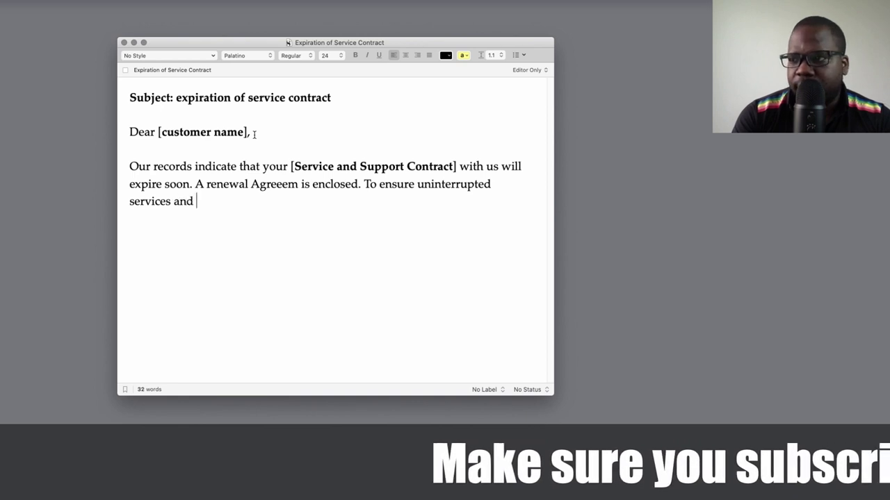
type("support")
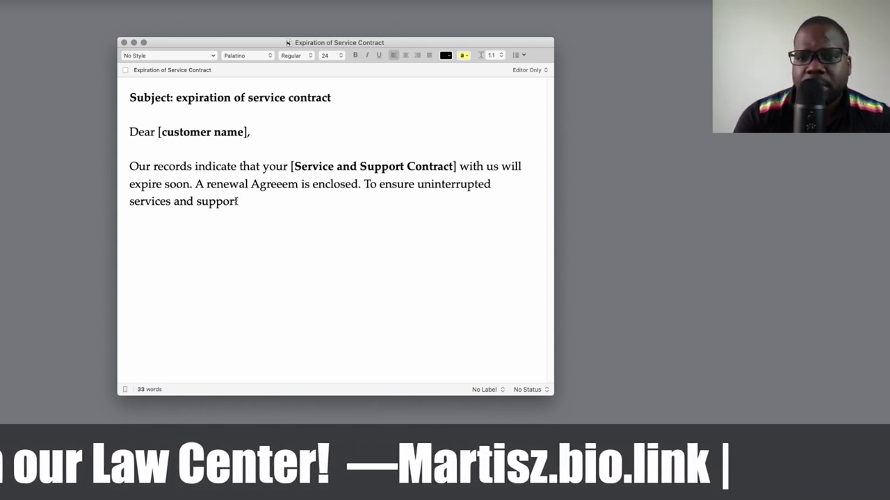
type(", ")
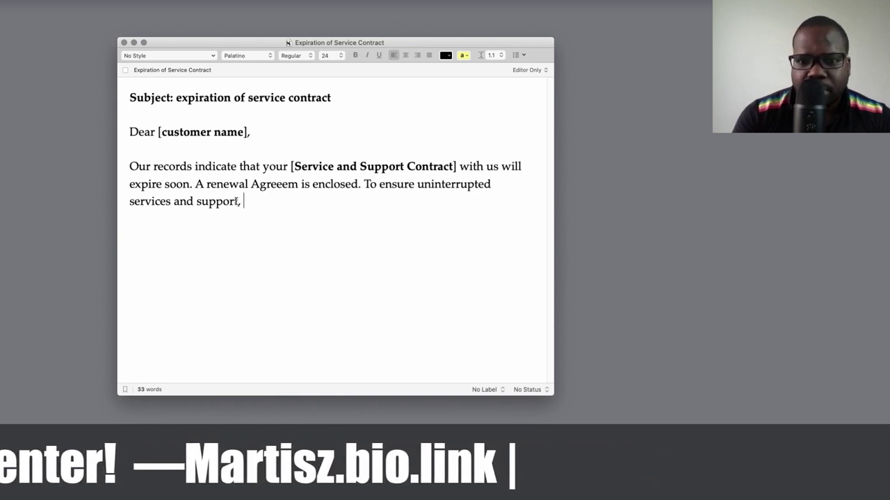
type("please sign and return")
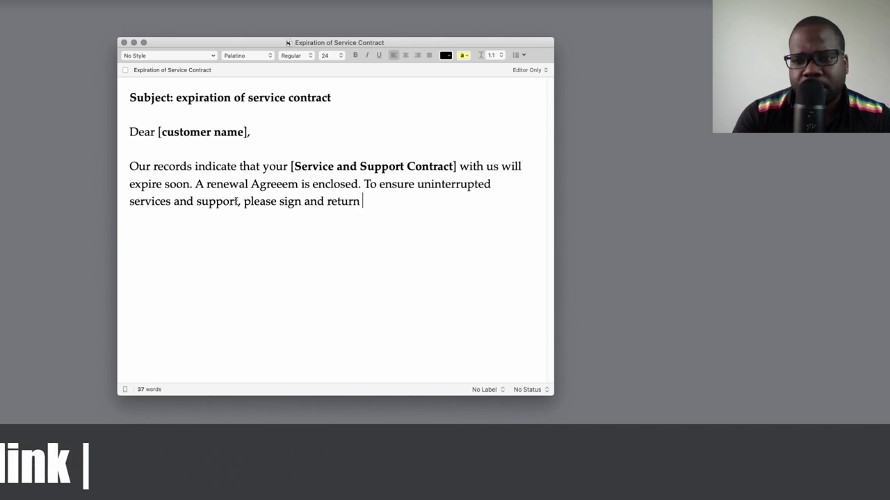
type(" it right away.")
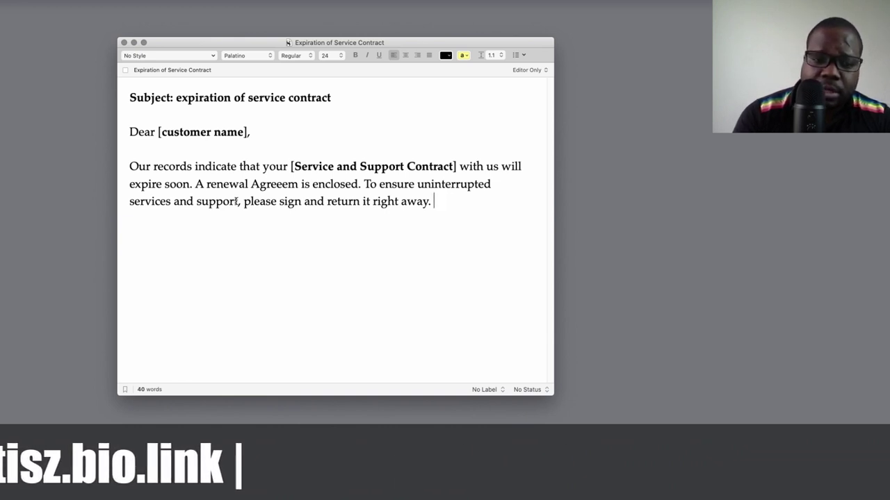
Step: Finish the paragraph with "There's no need to enclose payment with your renewal instructions. We will bill you later."
type("Ther")
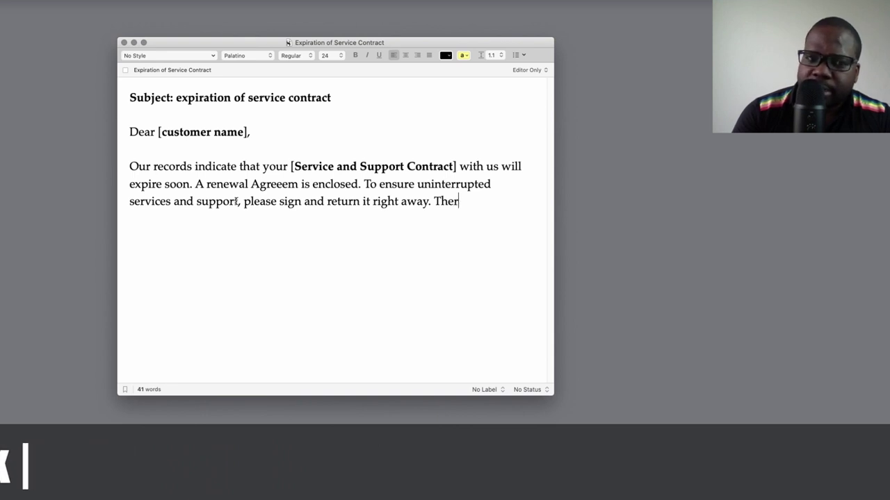
type("e's no")
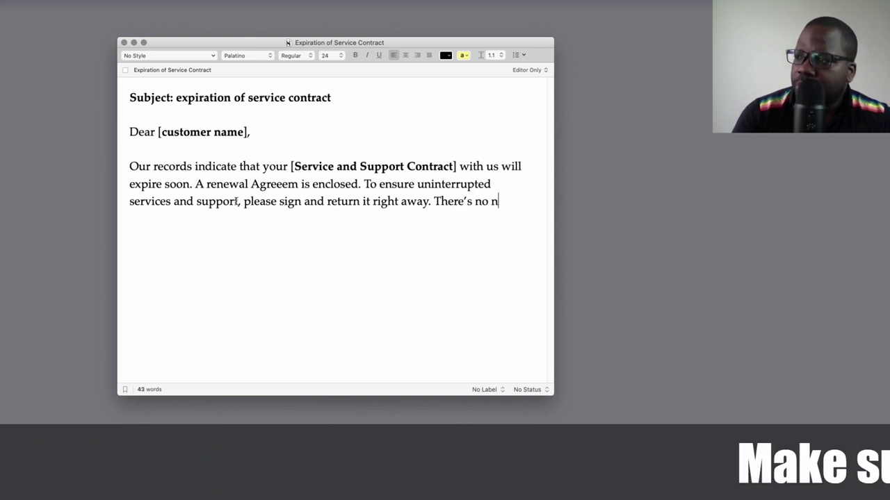
type(" need to e")
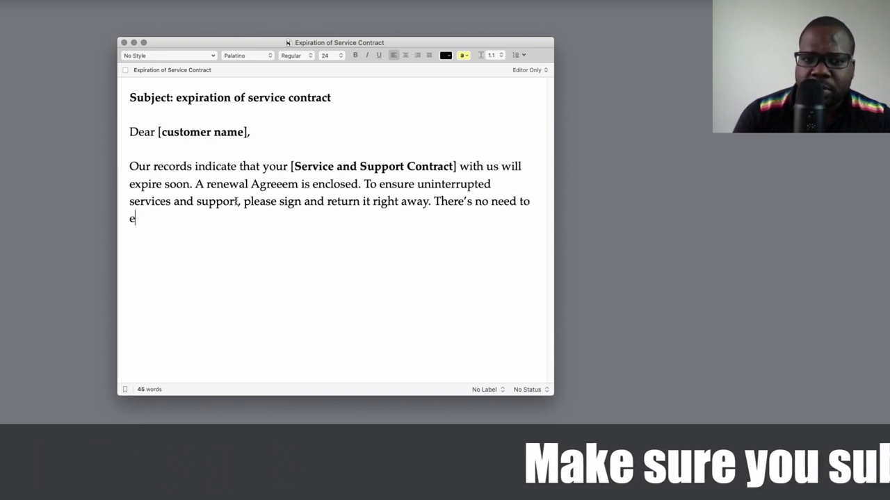
type("nclose paymen")
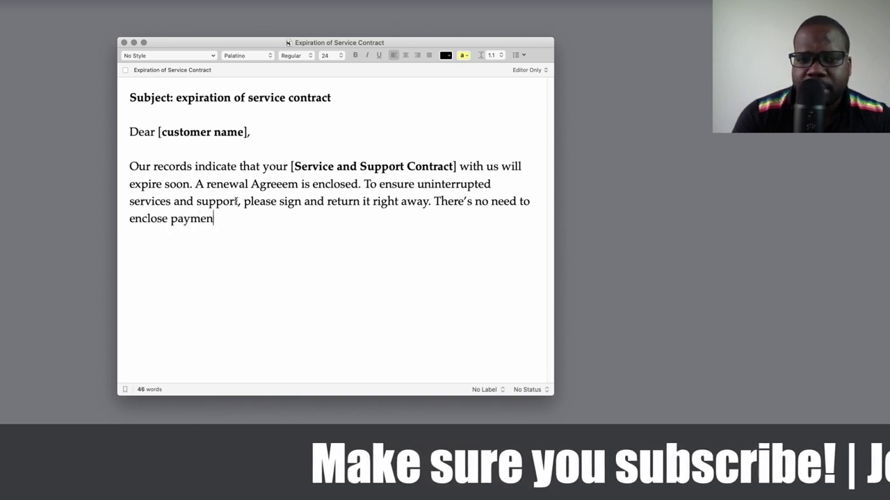
type("t with your ")
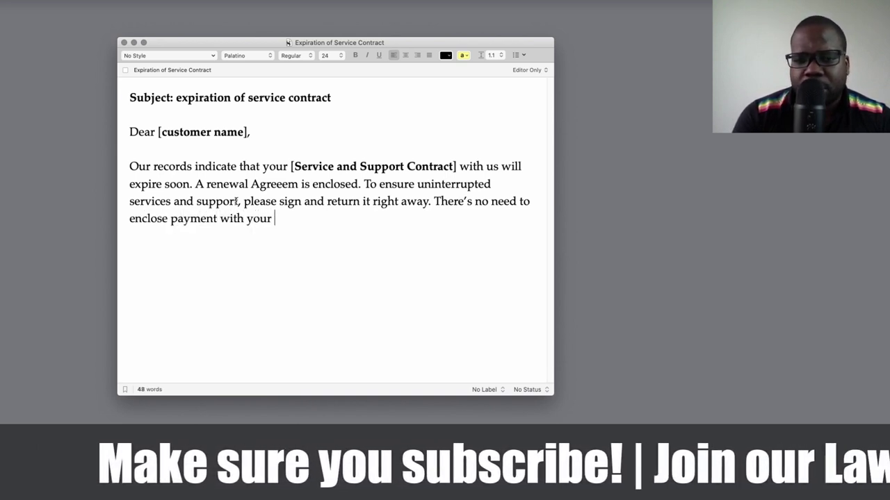
type("renewal ")
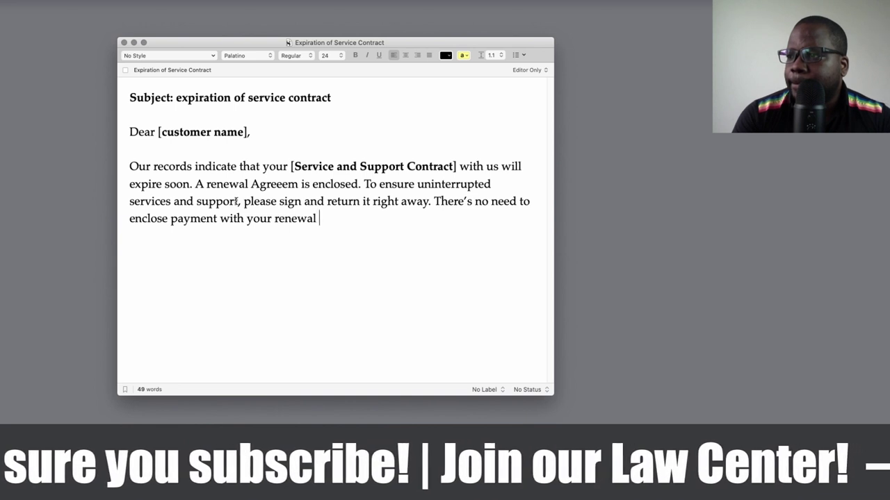
type("instructu")
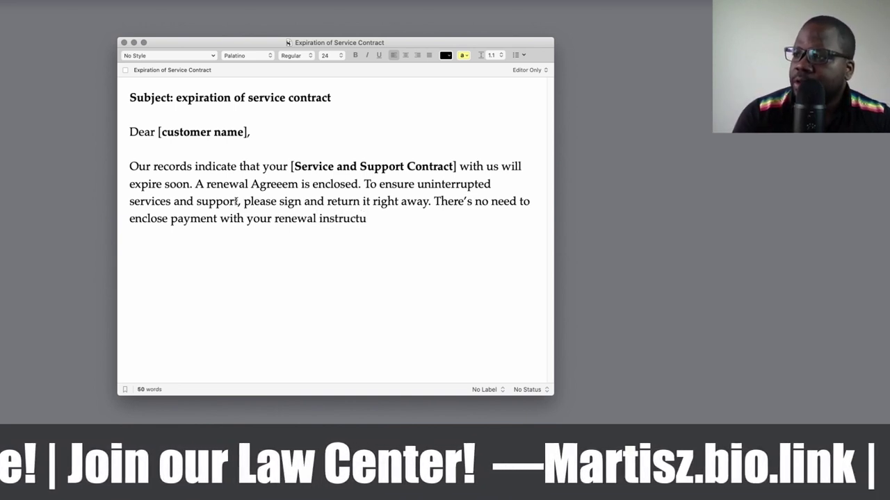
key("BackSpace")
type("ions")
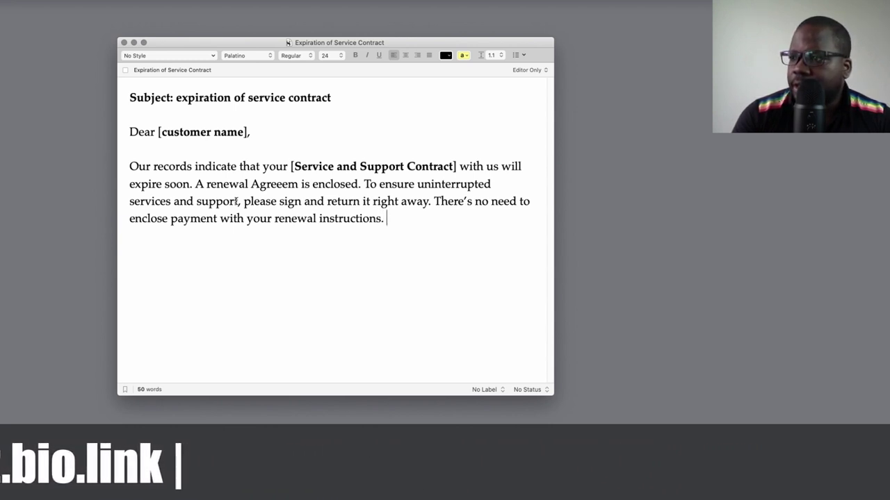
type(". We will bill")
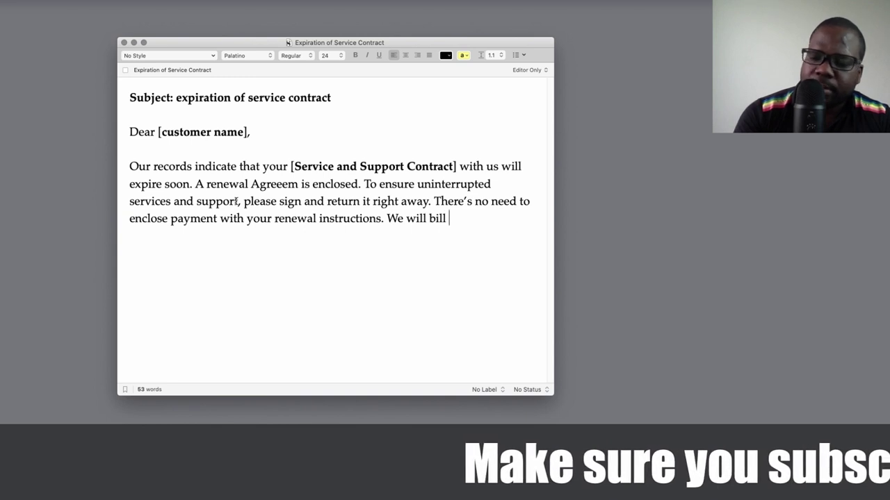
type("ater.")
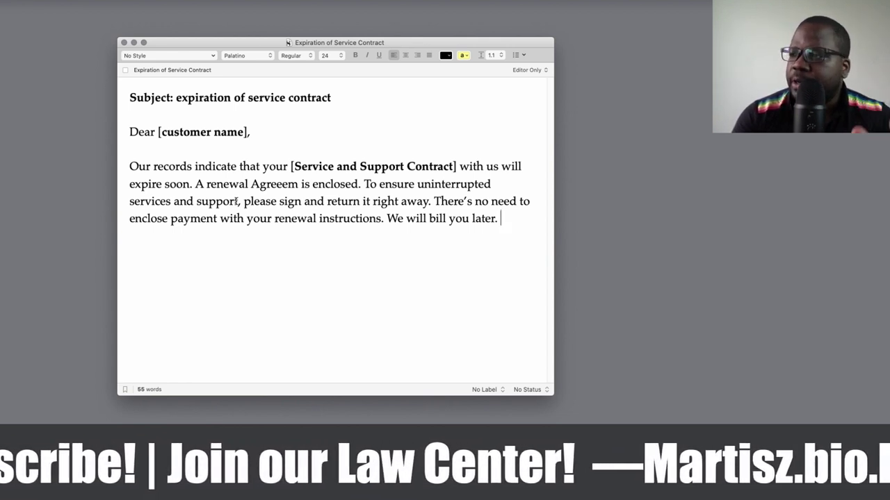
Step: Add the bracketed placeholder "[Special things]" as a separate paragraph below the body text, with the words inside the brackets in bold
key("Return")
key("Return")
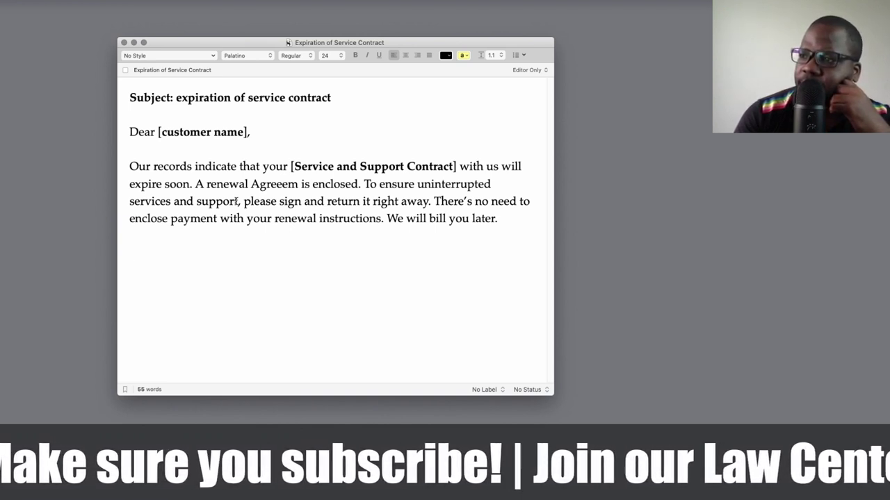
type("[")
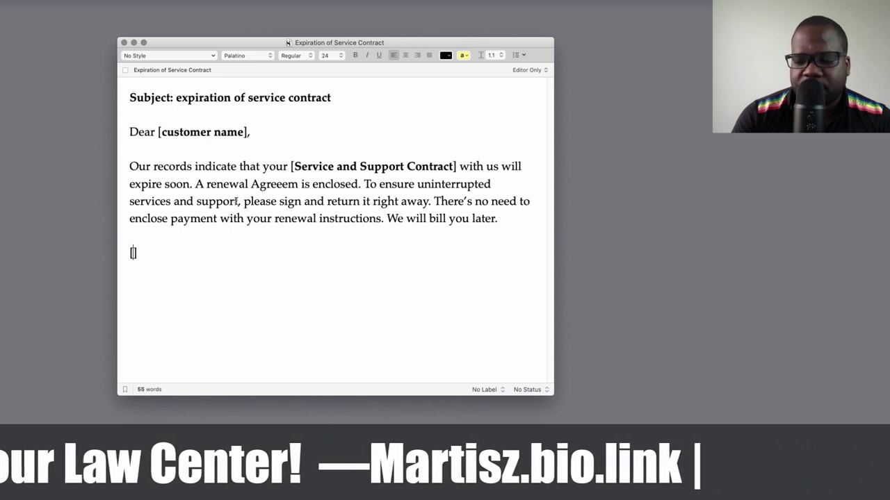
type("Special")
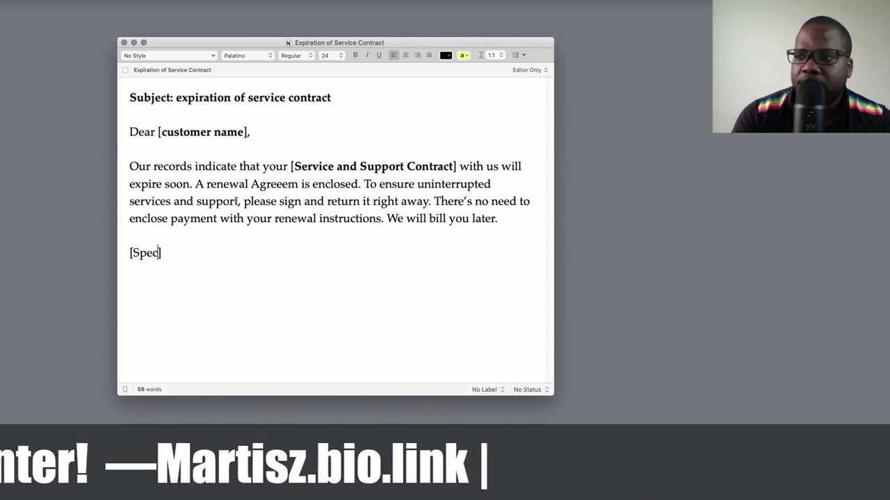
type(" things")
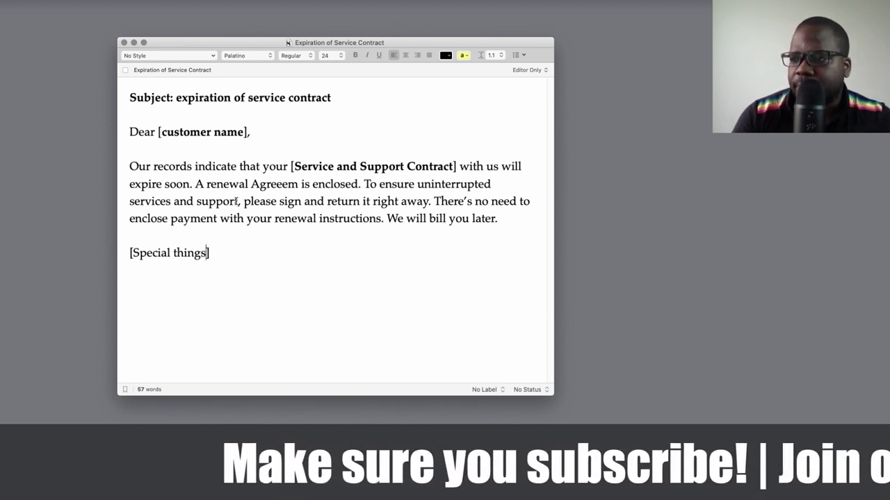
key("Left")
key("shift+Left")
key("alt+shift+Left")
key("alt+shift+Left")
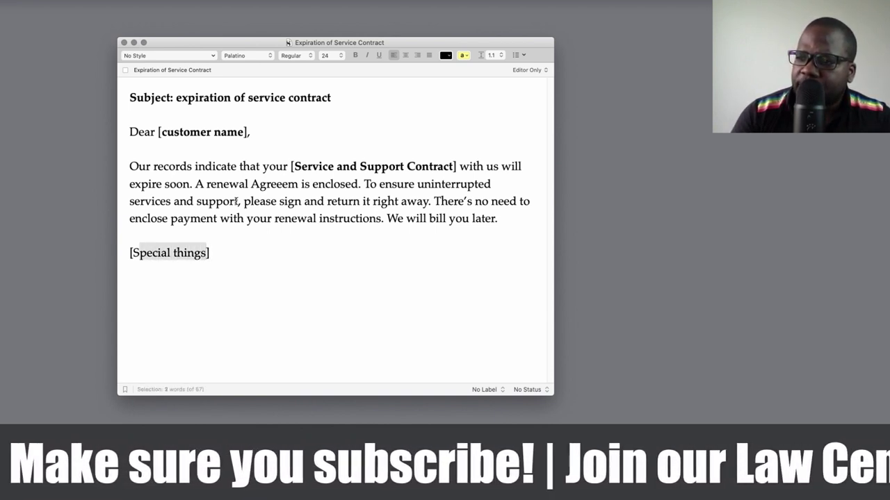
key("super+b")
key("Right")
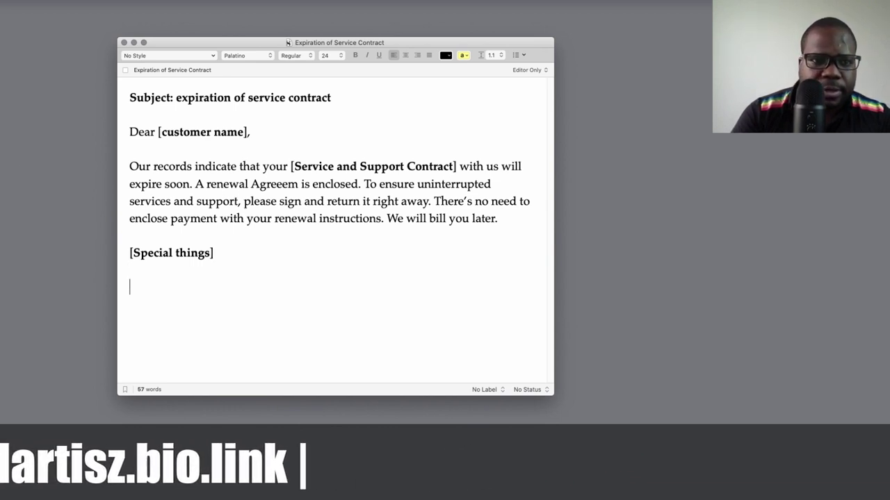
Step: Begin a new paragraph below the "[Special things]" placeholder with "To lock in the discount renewal rate"
key("super+Tab")
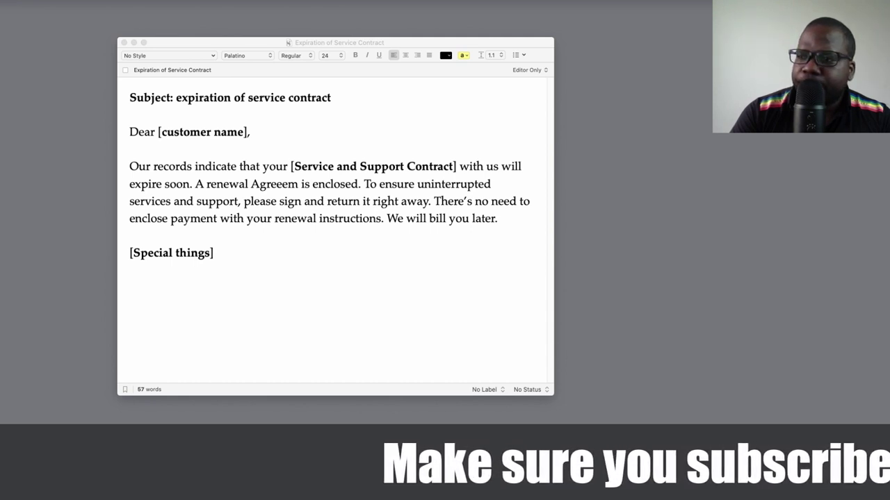
left_click(145, 282)
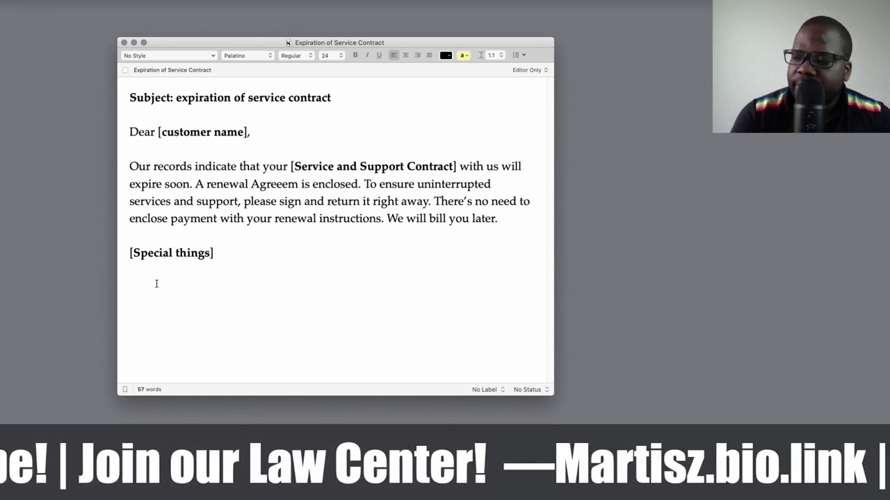
type("T")
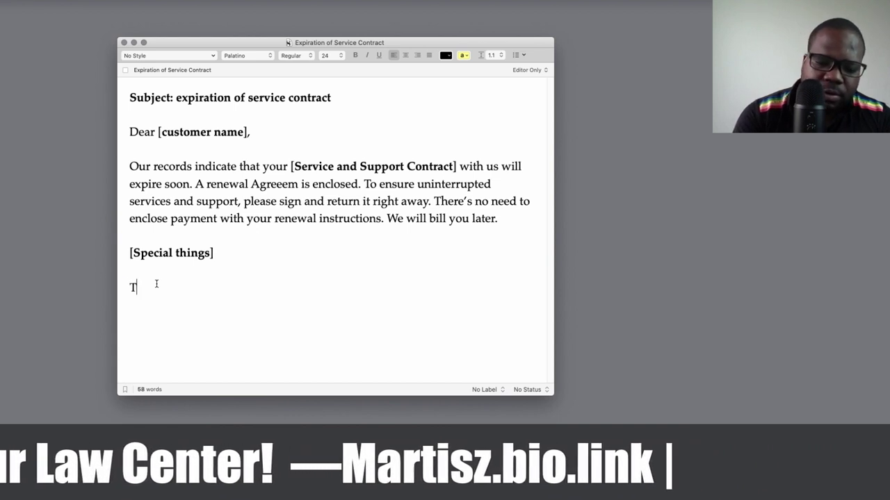
type("o lock in")
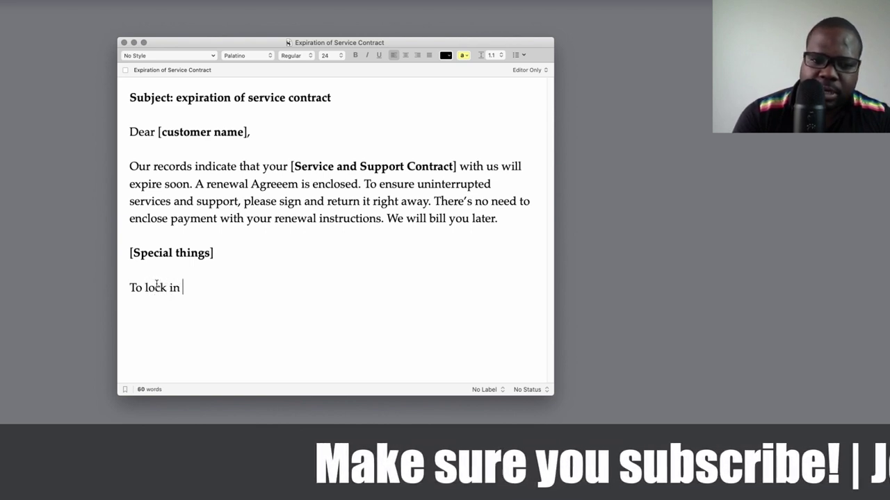
type("the discount")
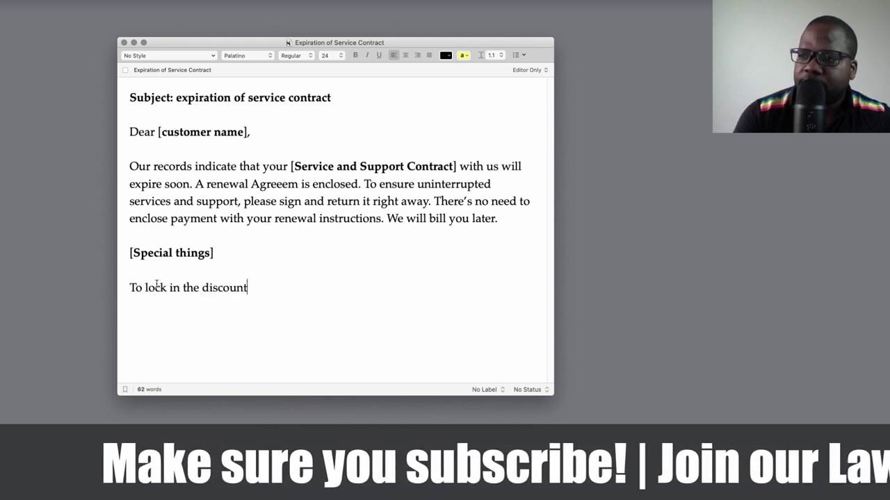
type(" renew")
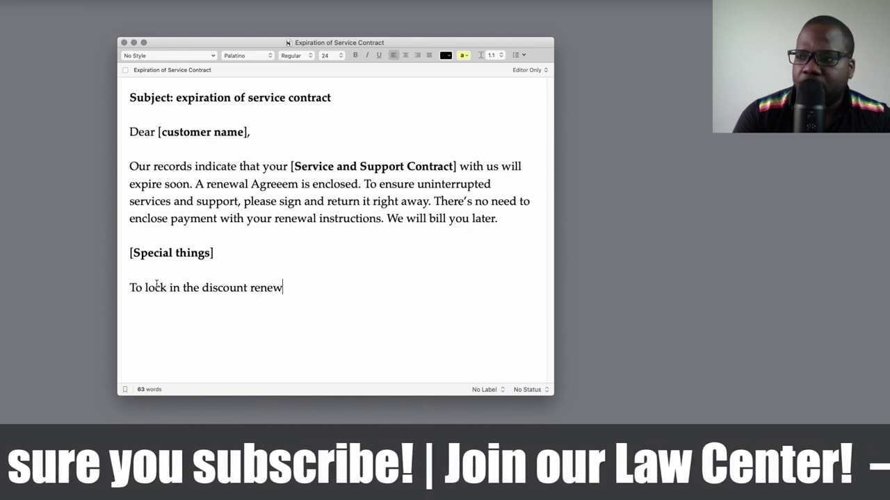
type("al rate ")
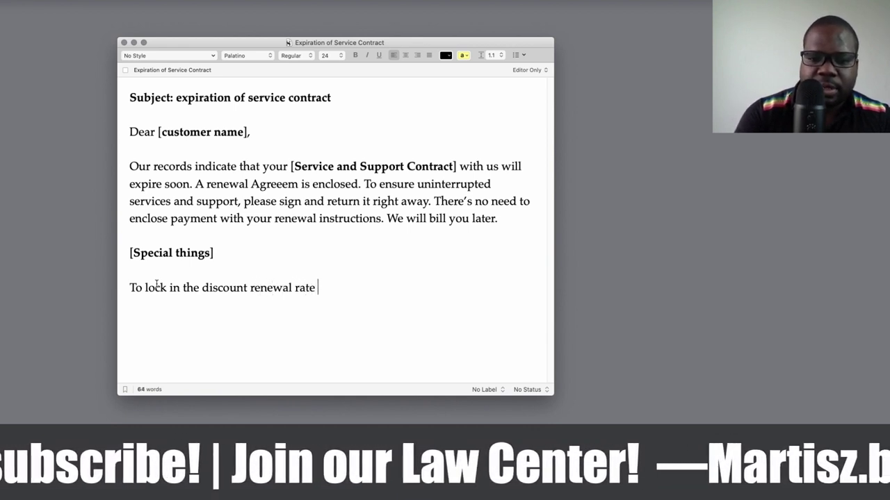
Step: Continue the new paragraph with "and avoid paying full contract price, act now before your current contract"
type("and avoid p")
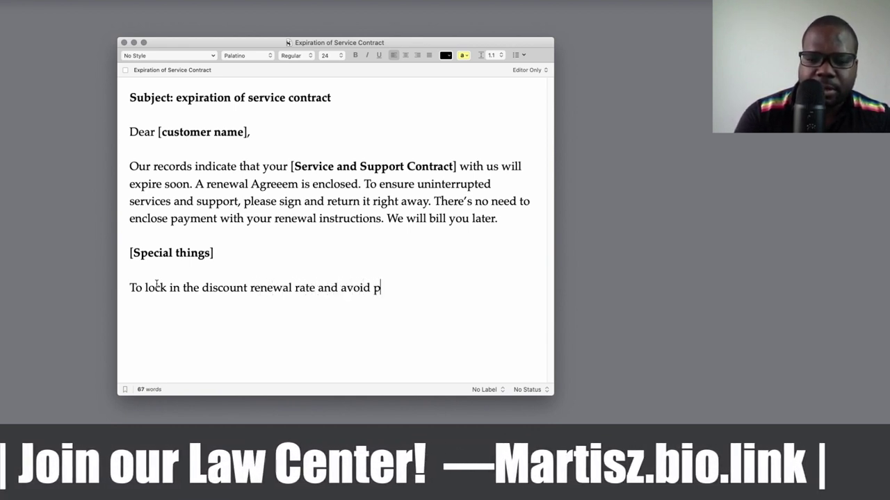
type("aying tfu")
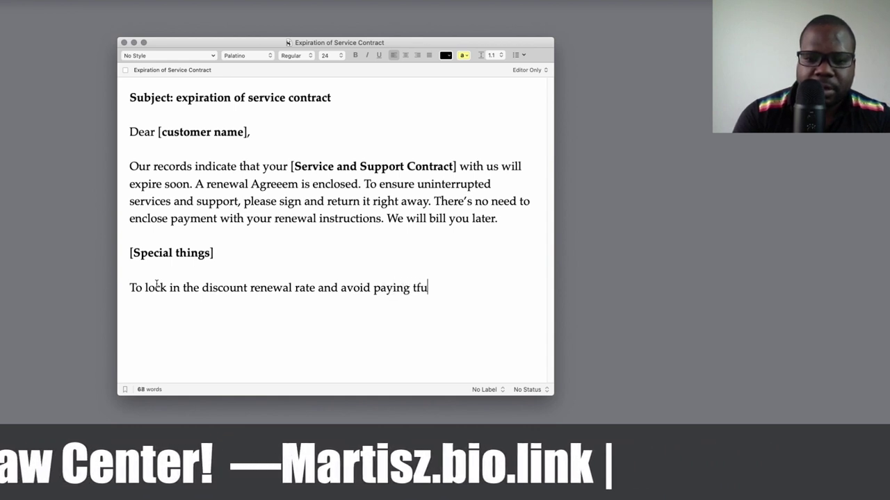
type("ll contract price, act")
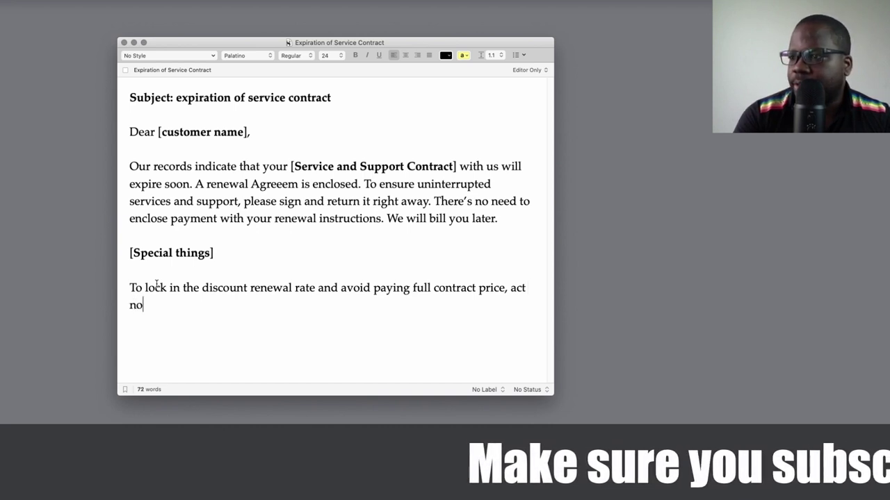
type("before ")
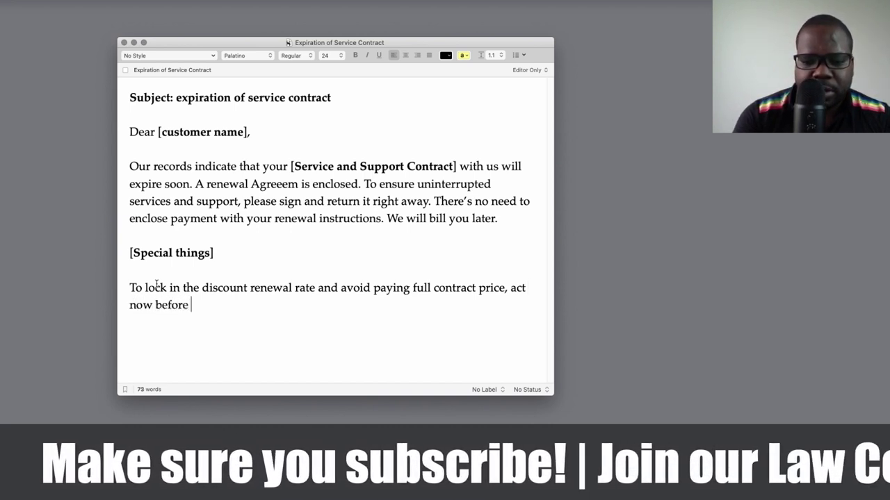
type("your curre")
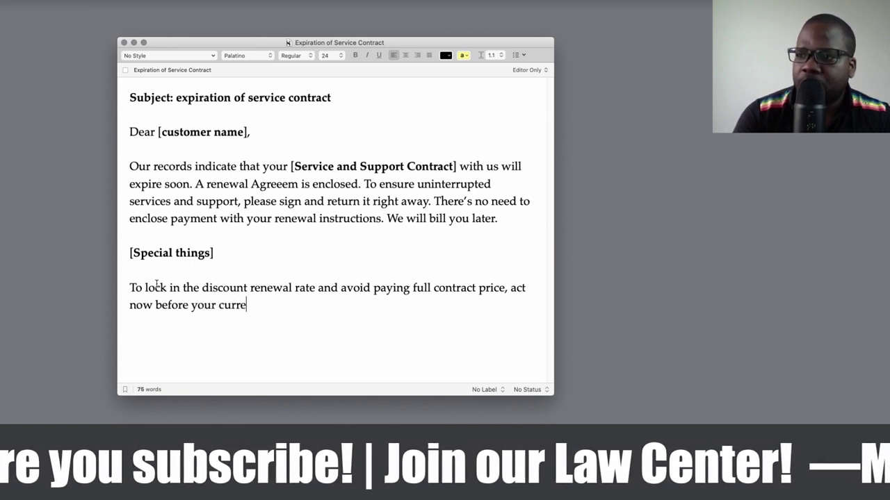
type("nt contract")
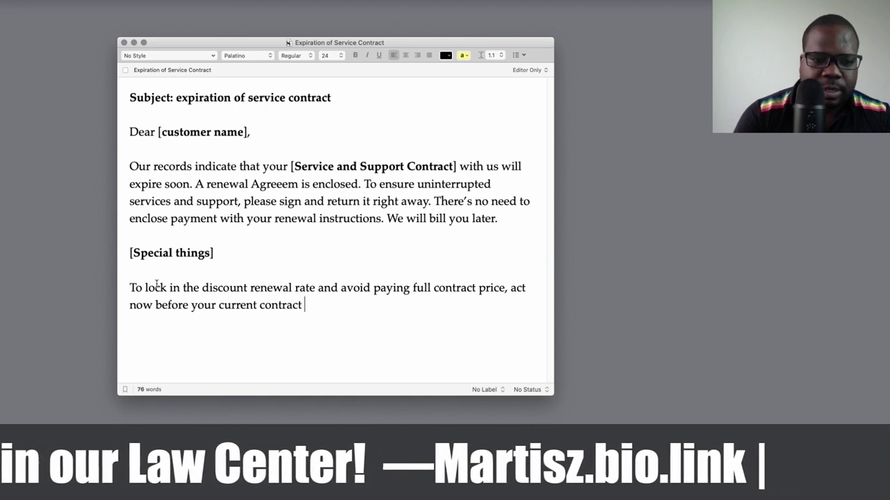
Step: Finish the paragraph with "expires. Renewing now also ensures that your services converage will continue uninterrupted."
type(" expires. Renewing now also ensur")
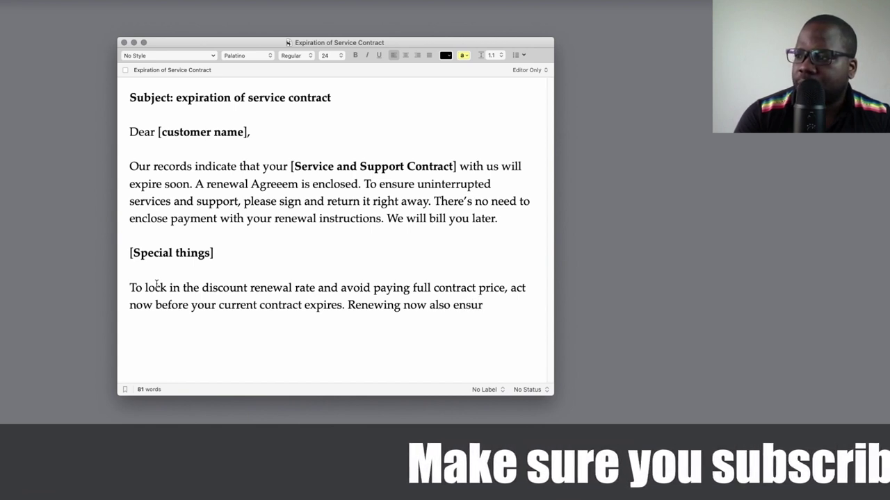
type("es th")
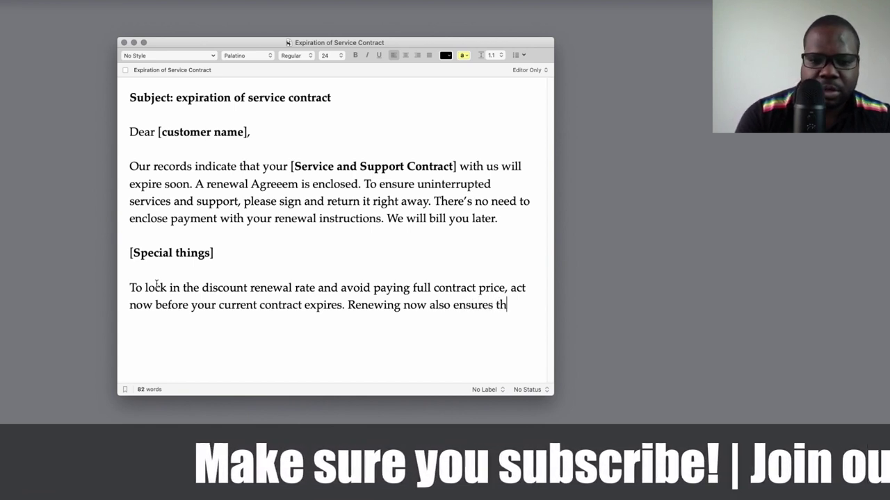
type("at your servic")
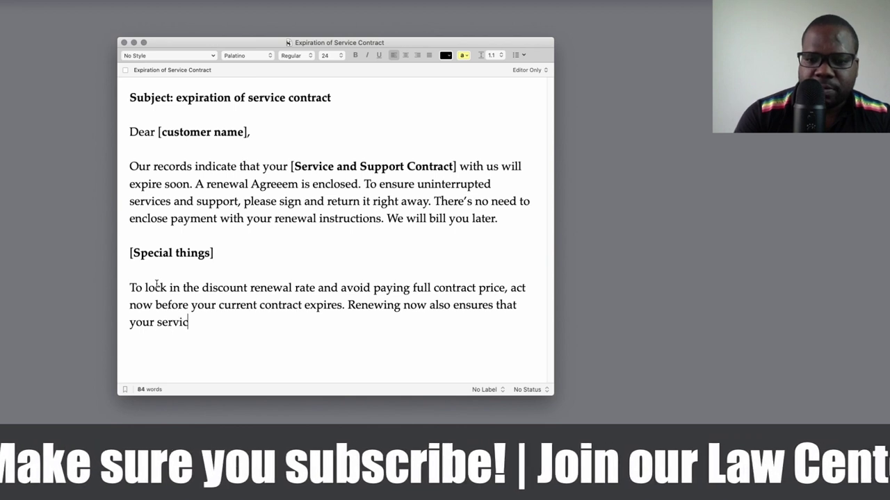
type("es convera")
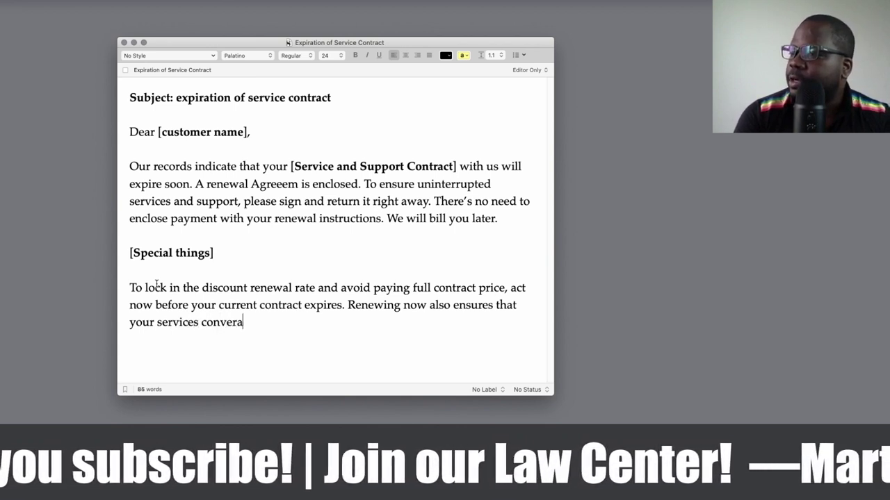
type("ge will ")
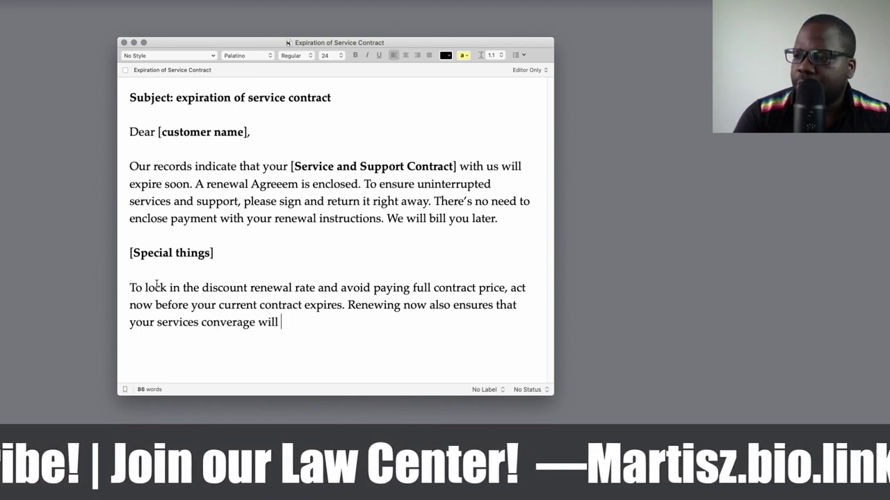
type("continue")
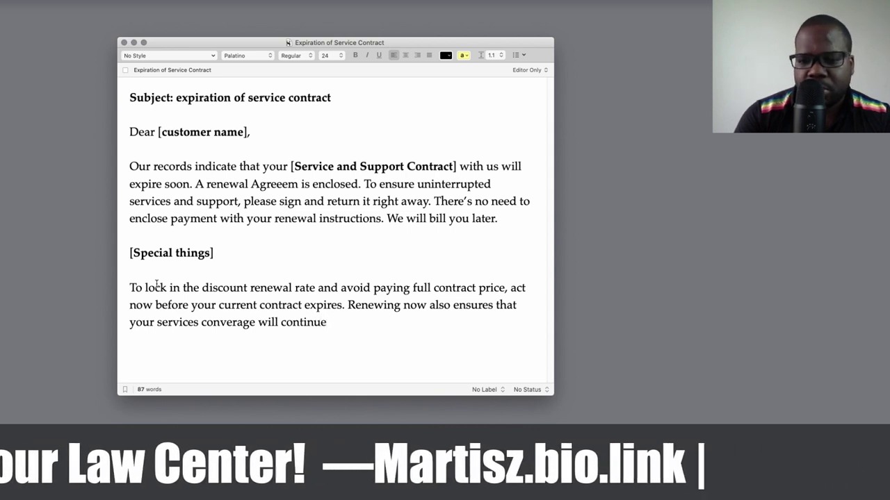
type(" uninterrupted.")
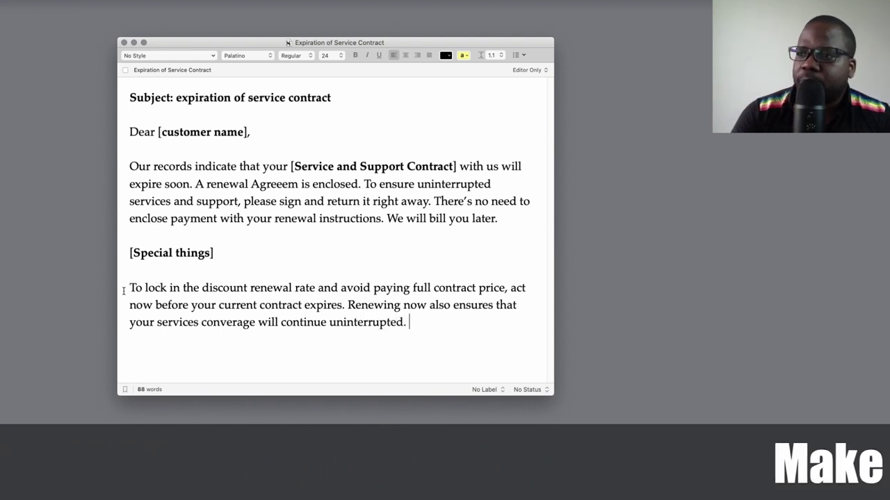
triple_click(161, 322)
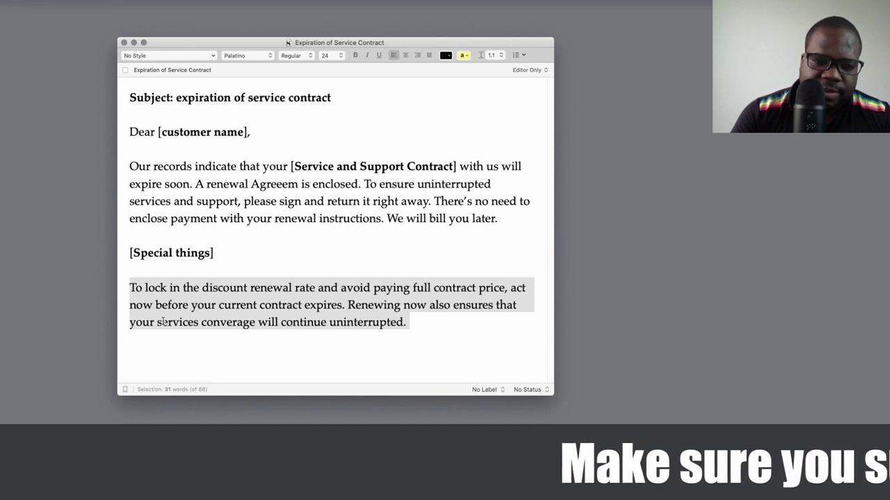
right_click(159, 277)
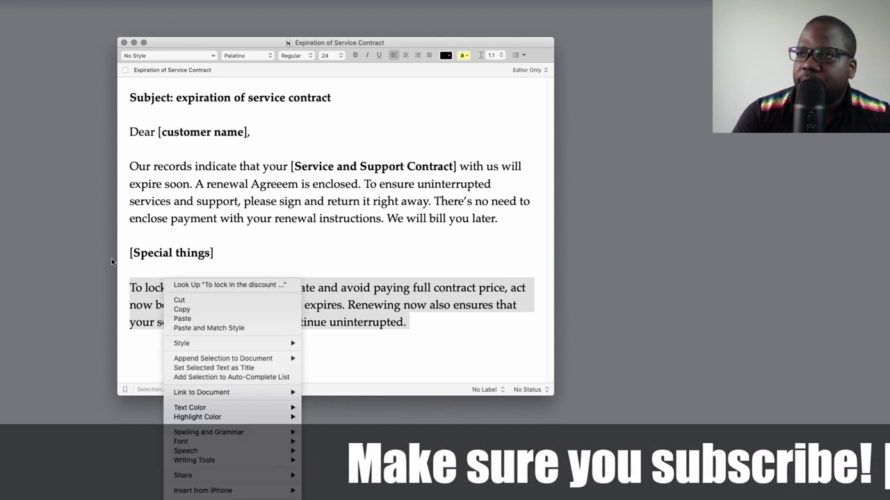
left_click(62, 235)
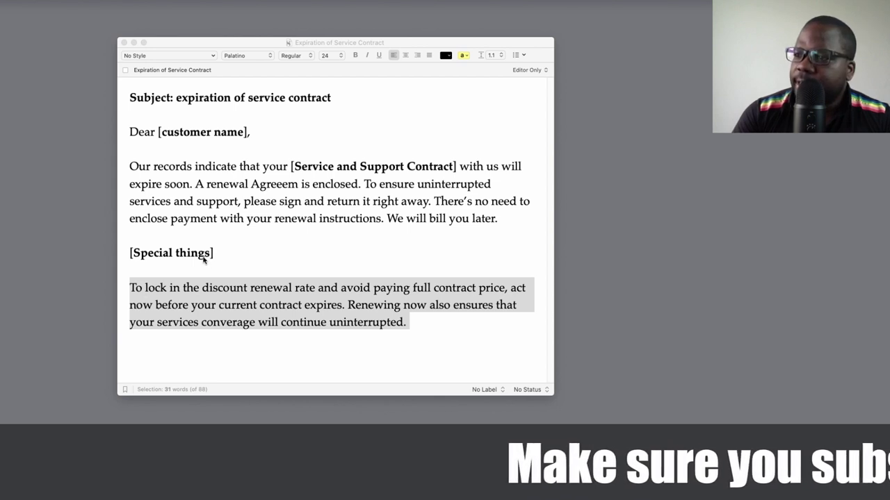
Step: Paste the bold signature block with name, company, phone number and Telegram lines above the discount paragraph, followed by a line break
left_click(174, 270)
key("super+v")
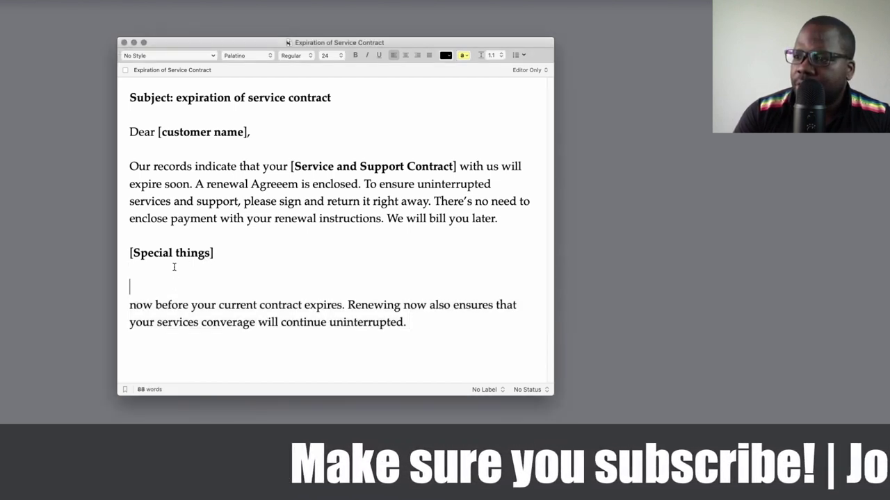
key("Return")
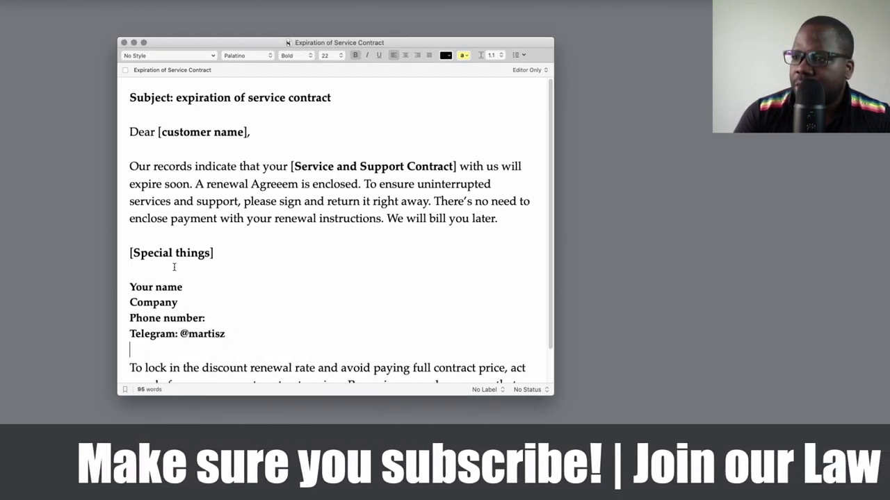
Step: Prefix the discount paragraph below the signature block with "P.S."
scroll(174, 279, "down", 1)
key("Down")
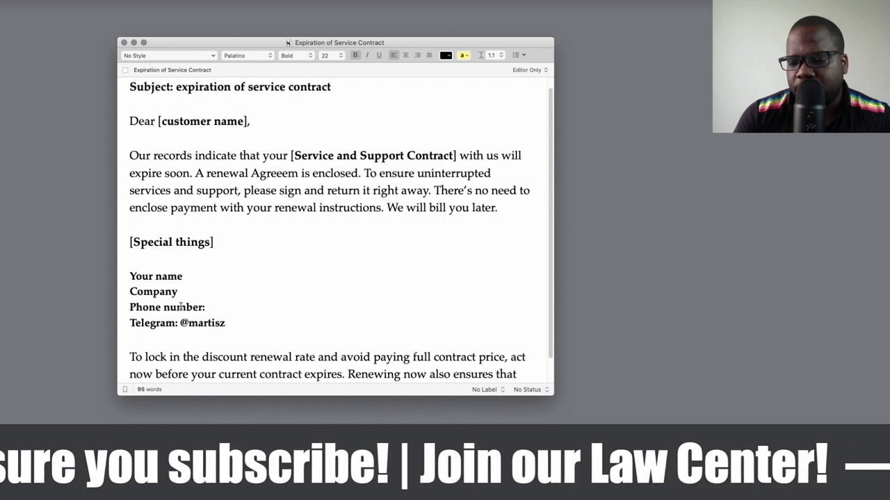
type("P.S.")
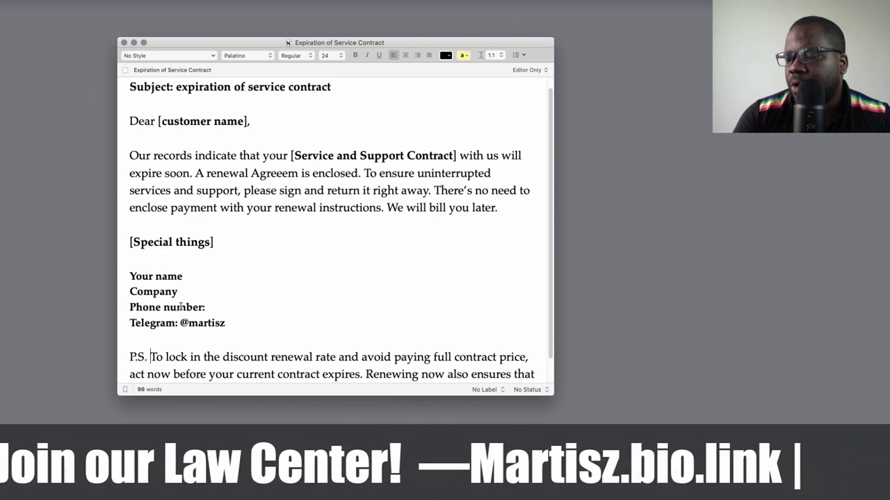
Step: Copy the text after "P.S." and paste it on a new line between the "[Special things]" placeholder and the signature block
scroll(180, 306, "down", 2)
key("shift+super+Down")
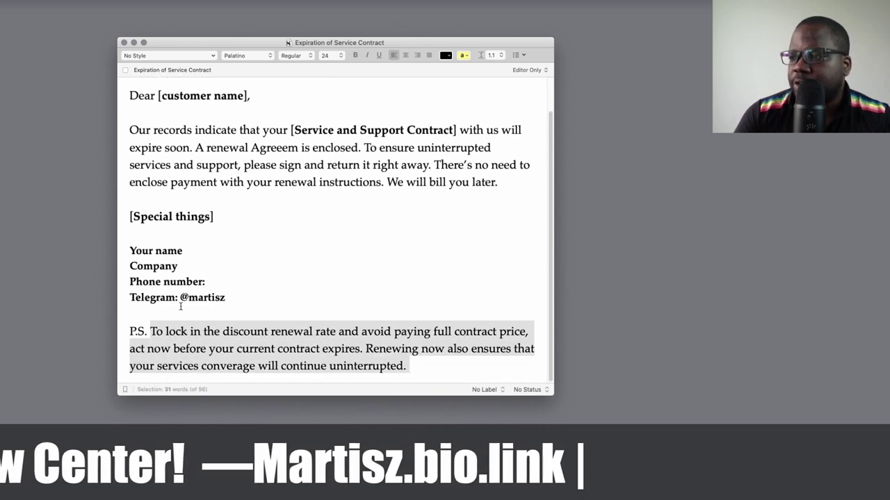
key("super+c")
left_click(149, 230)
key("Return")
key("super+v")
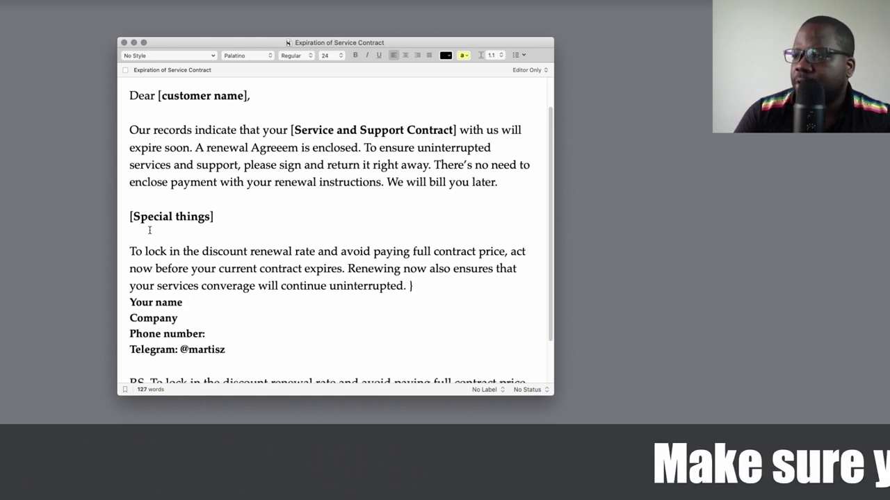
Step: Delete the duplicated discount paragraph above the signature block
key("shift+alt+Up")
key("shift+Up")
key("BackSpace")
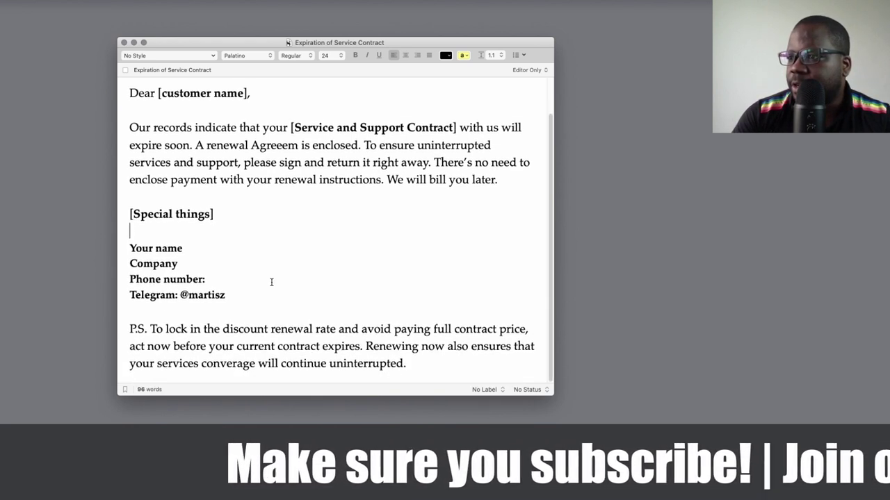
scroll(271, 282, "up", 1)
scroll(268, 281, "up", 1)
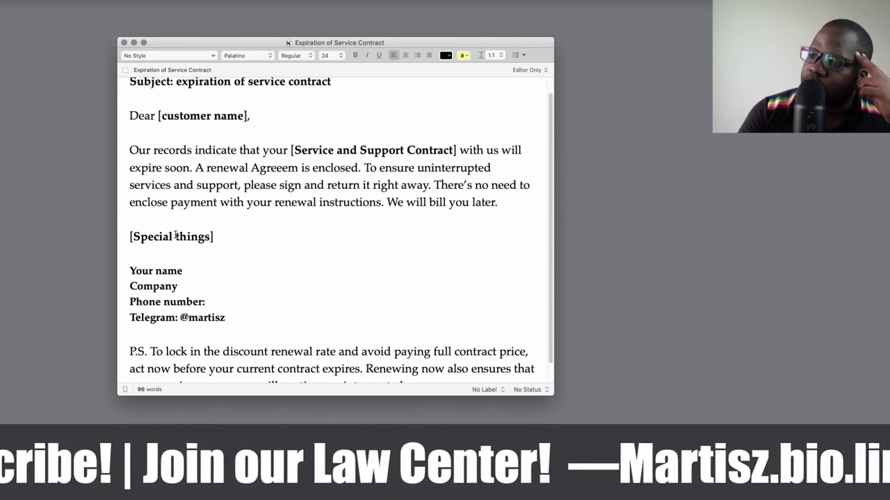
scroll(175, 235, "down", 2)
left_click(175, 235)
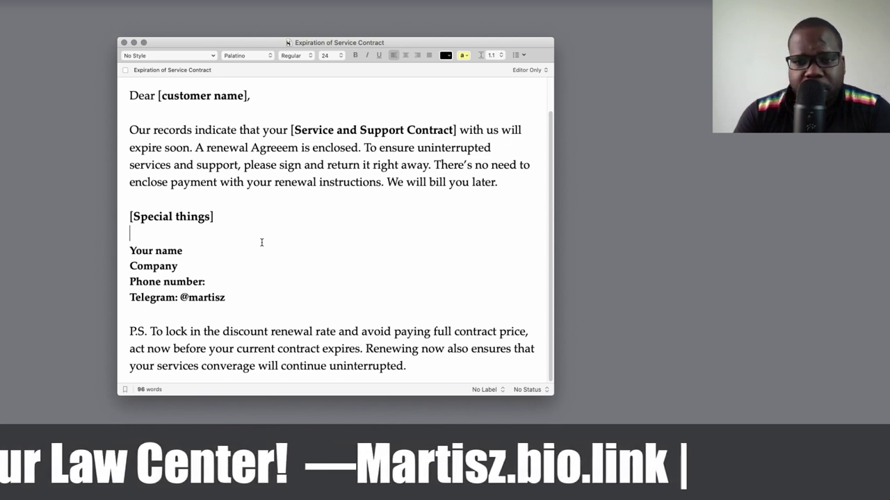
scroll(288, 280, "up", 1)
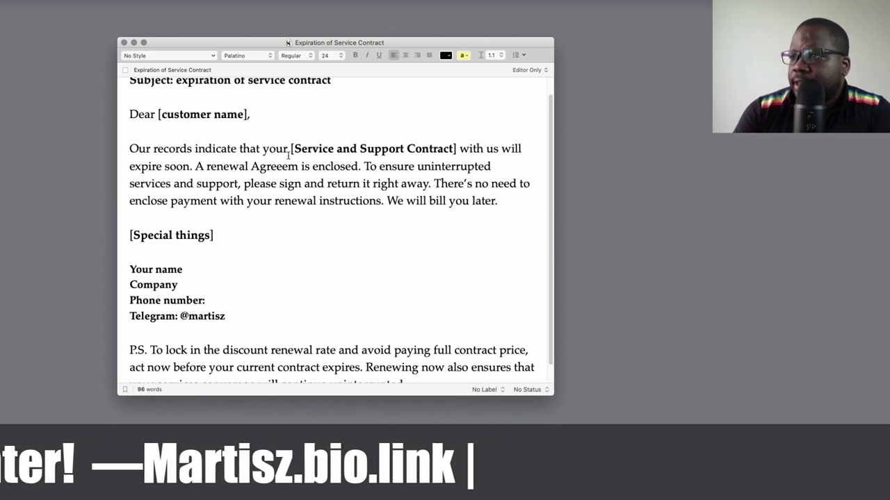